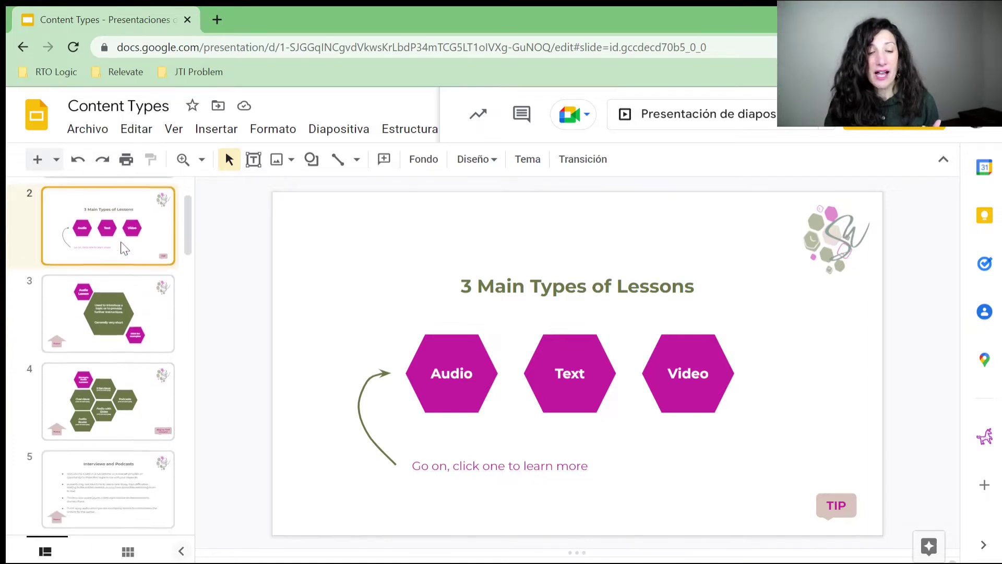
Look through the Content Types slides and examine the audio lesson slides 3 and 4, including the "Example Audio Lessons" hexagon.
{"action": "scroll", "coordinate": [121, 245], "scroll_direction": "down", "scroll_amount": 8}
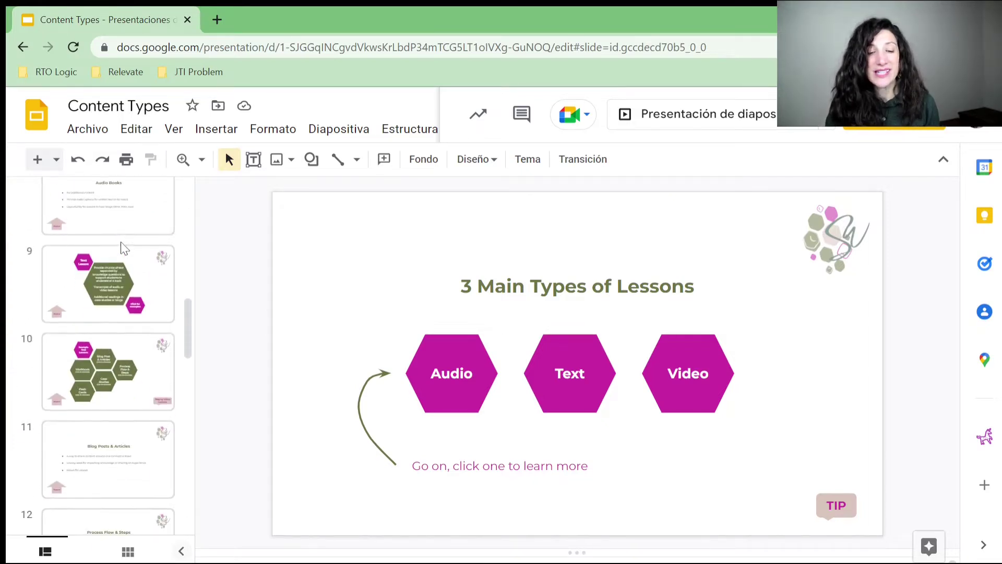
{"action": "scroll", "coordinate": [121, 243], "scroll_direction": "up", "scroll_amount": 6}
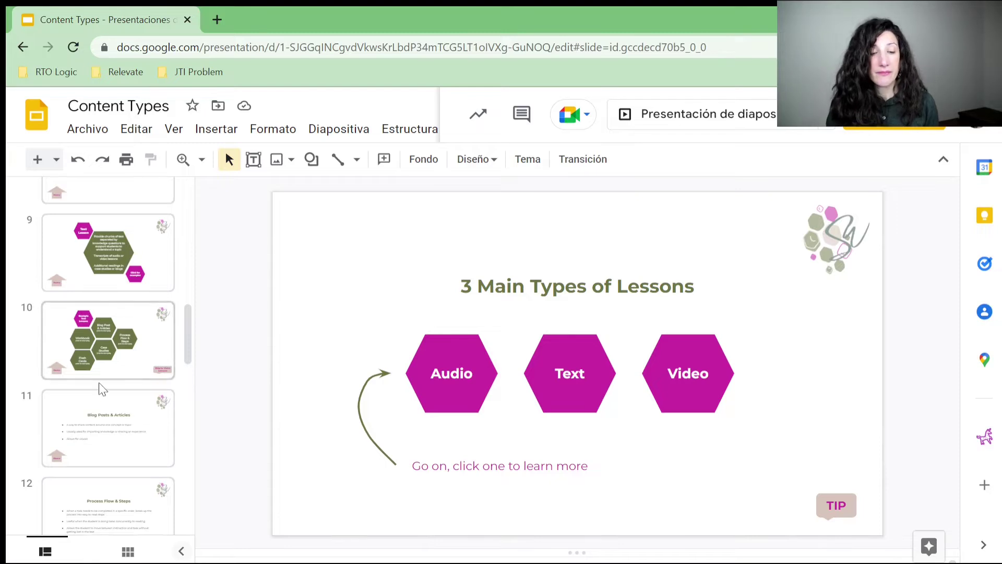
{"action": "scroll", "coordinate": [98, 385], "scroll_direction": "up", "scroll_amount": 8}
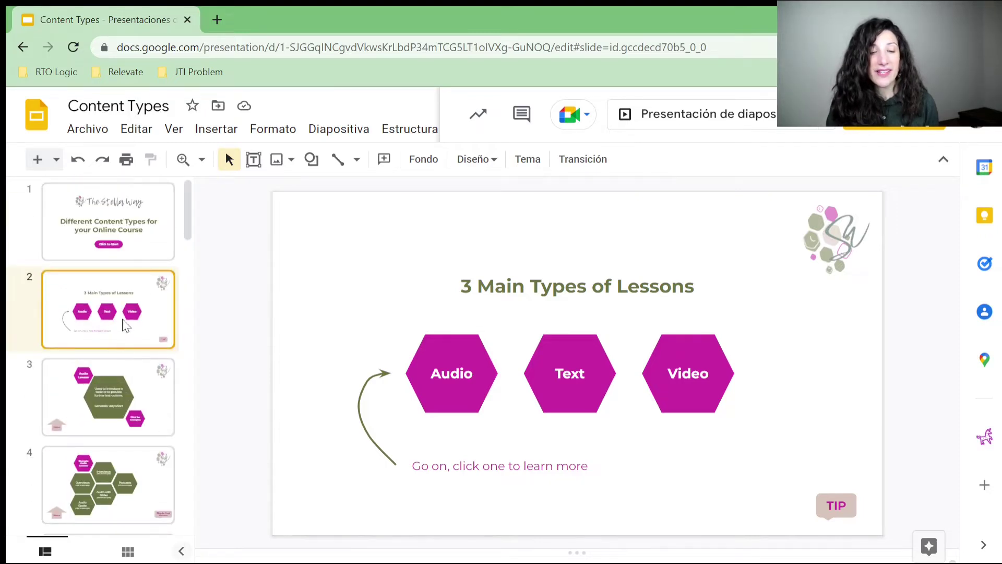
{"action": "left_click", "coordinate": [113, 370]}
{"action": "left_click", "coordinate": [114, 480]}
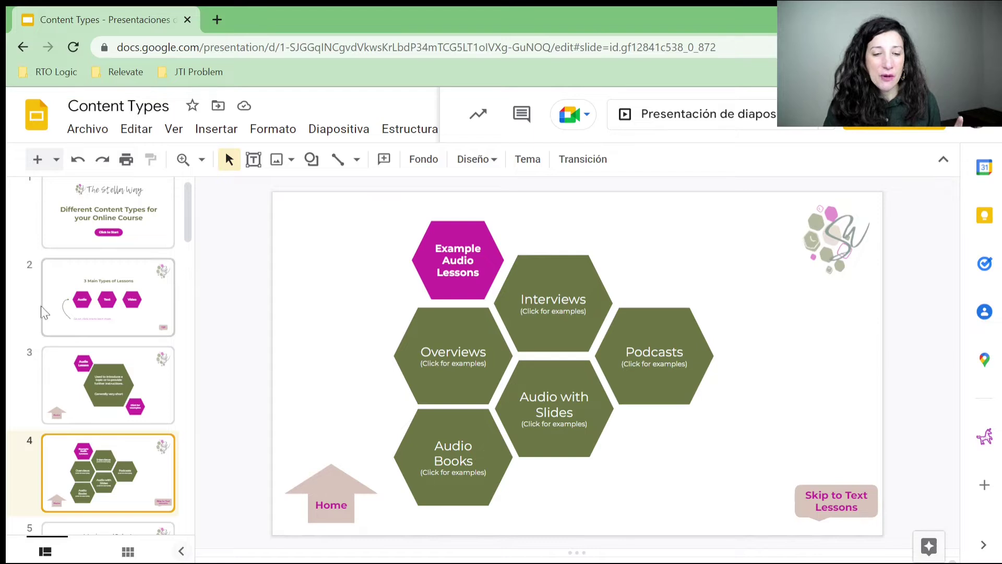
{"action": "left_click", "coordinate": [438, 233]}
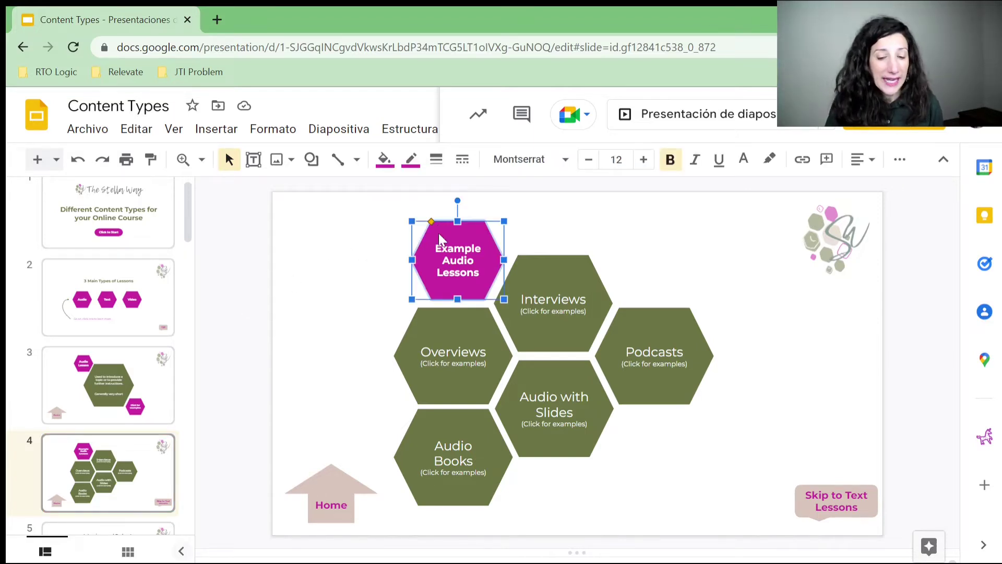
On slide 3, check the "Click for examples" hexagon's slide link and where the link command is found for it.
{"action": "left_click", "coordinate": [101, 383]}
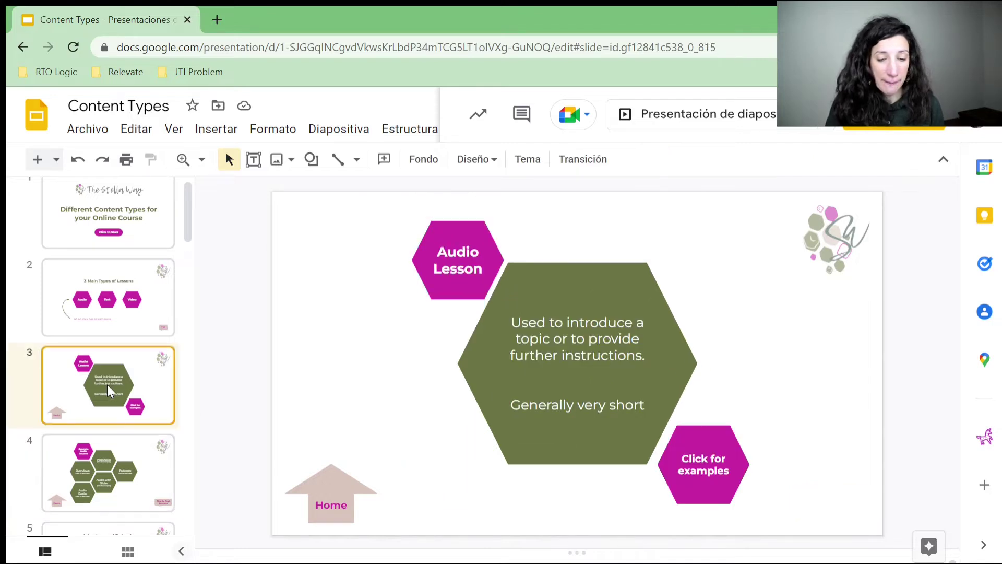
{"action": "left_click", "coordinate": [715, 441]}
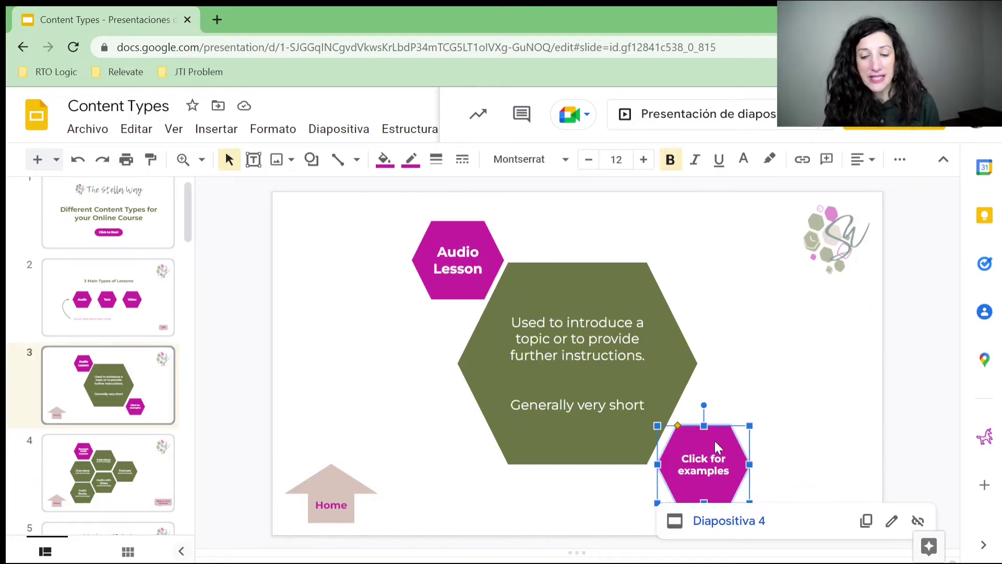
{"action": "right_click", "coordinate": [715, 445]}
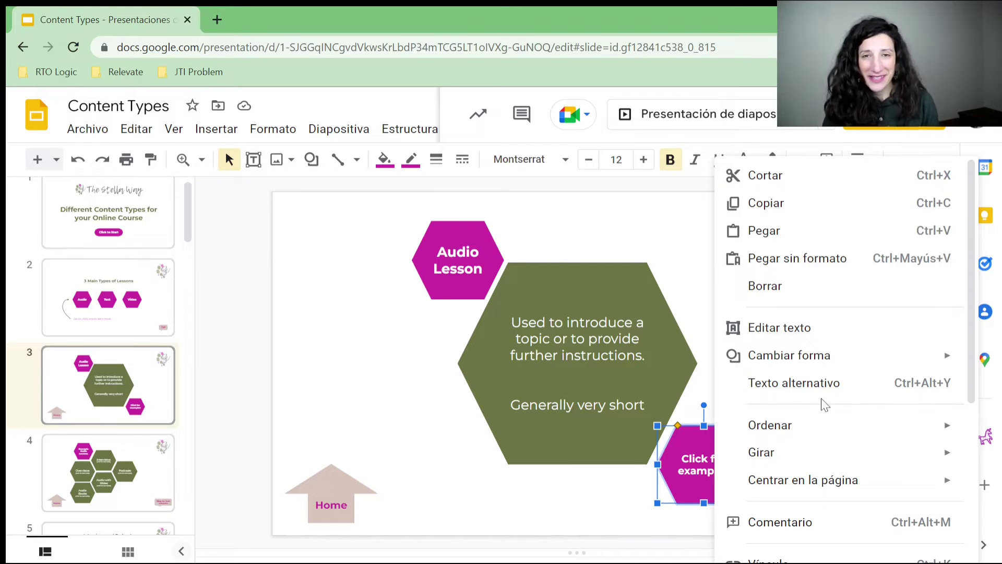
{"action": "scroll", "coordinate": [823, 404], "scroll_direction": "down", "scroll_amount": 2}
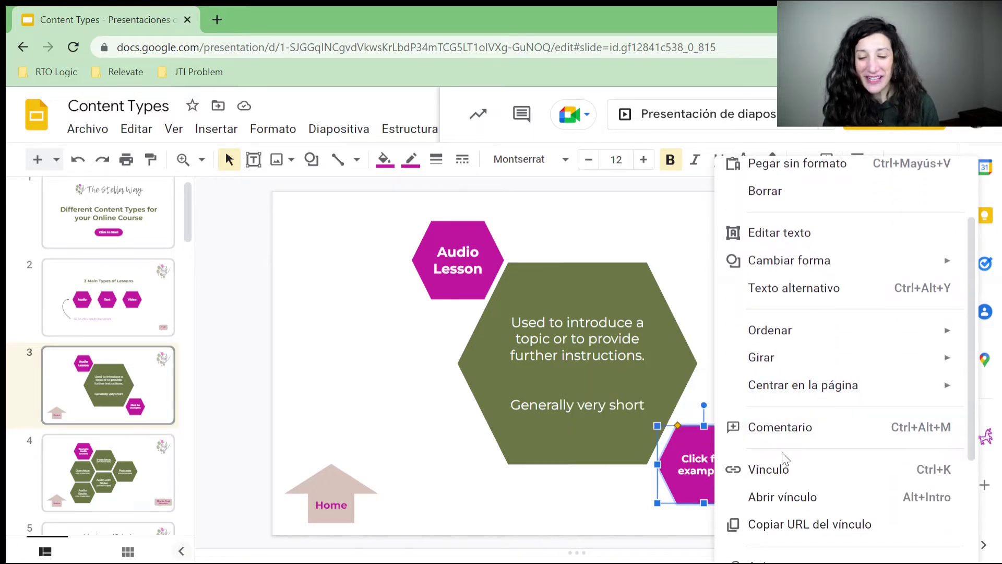
{"action": "left_click", "coordinate": [375, 435]}
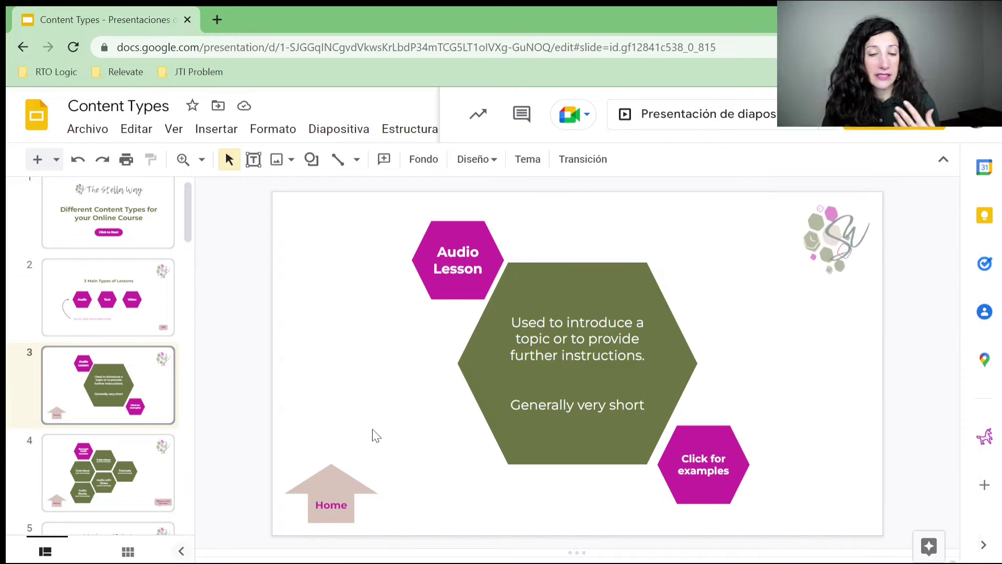
Compare the "Audio Lesson" hexagon with the linked "Click for examples" one, and open the latter's link for editing without changing it.
{"action": "left_click", "coordinate": [475, 231]}
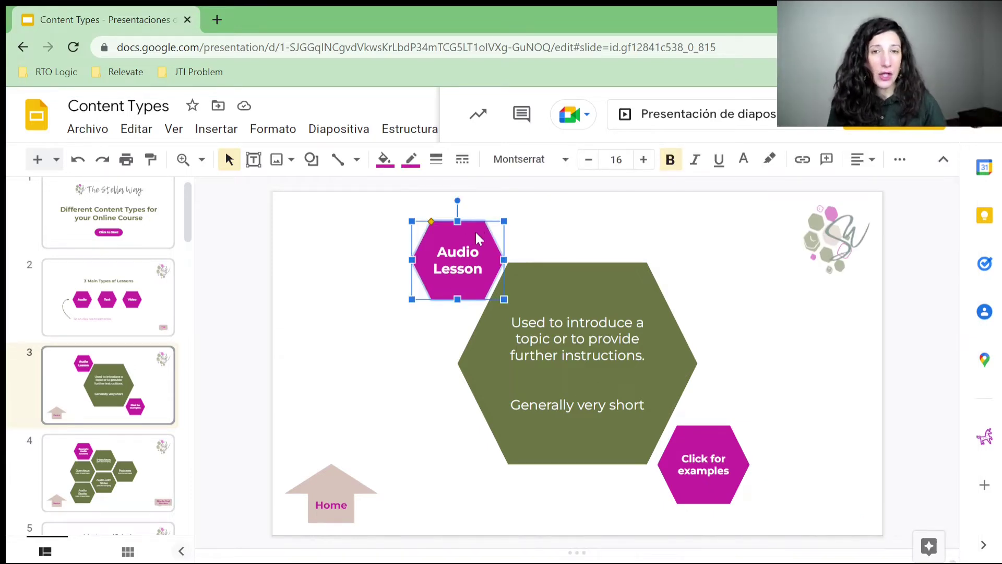
{"action": "left_click", "coordinate": [331, 291]}
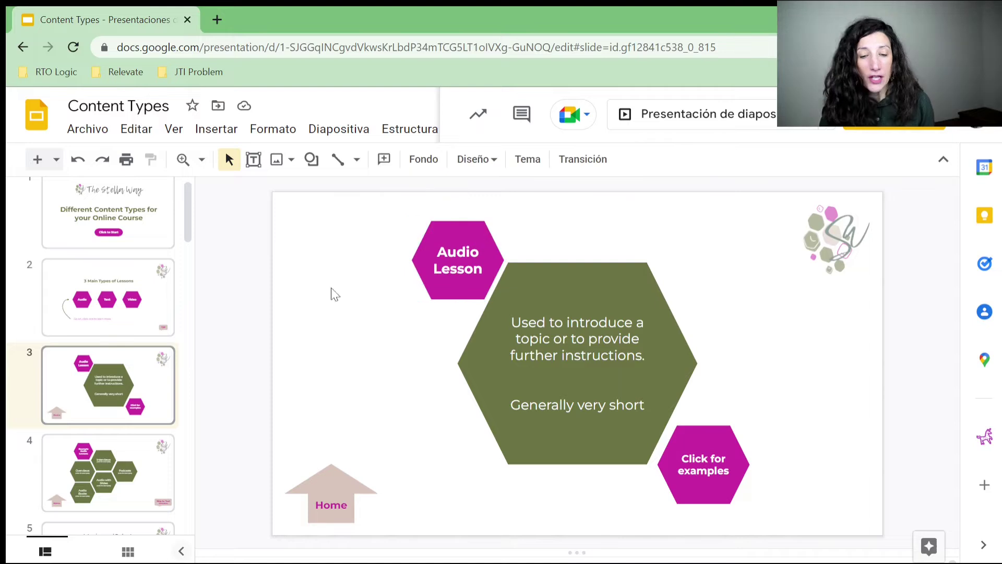
{"action": "left_click", "coordinate": [447, 228]}
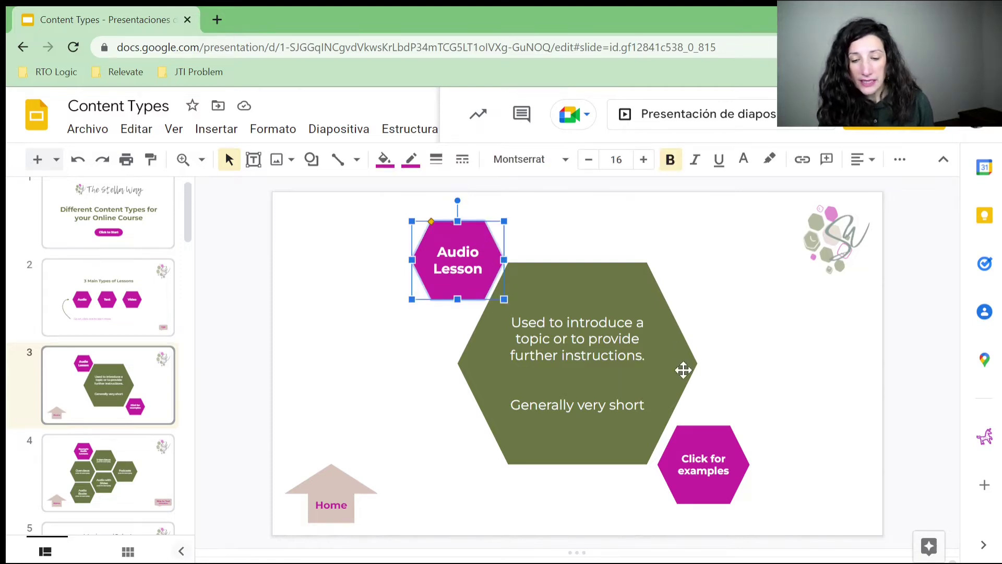
{"action": "left_click", "coordinate": [708, 431]}
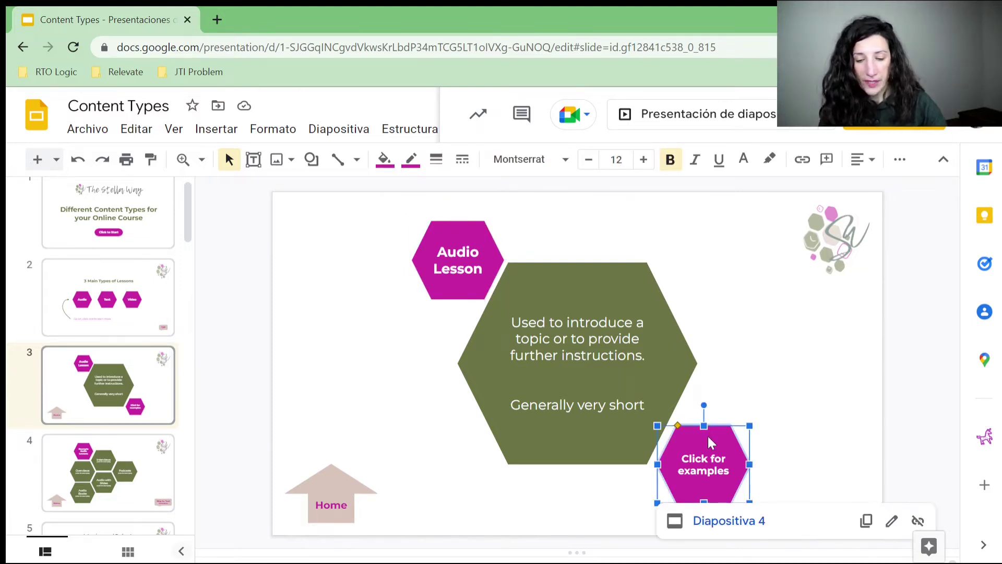
{"action": "left_click", "coordinate": [892, 521]}
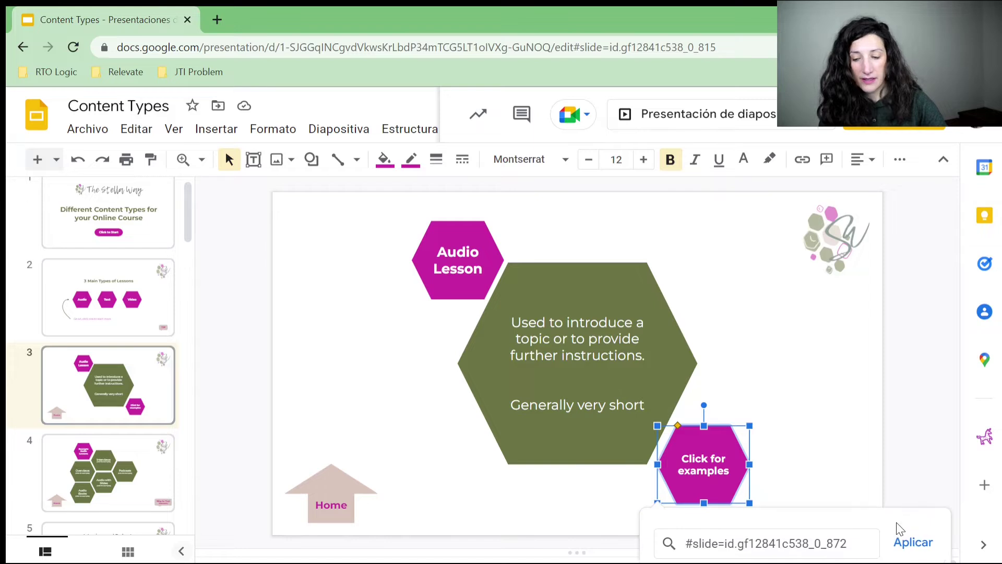
{"action": "left_click", "coordinate": [815, 444]}
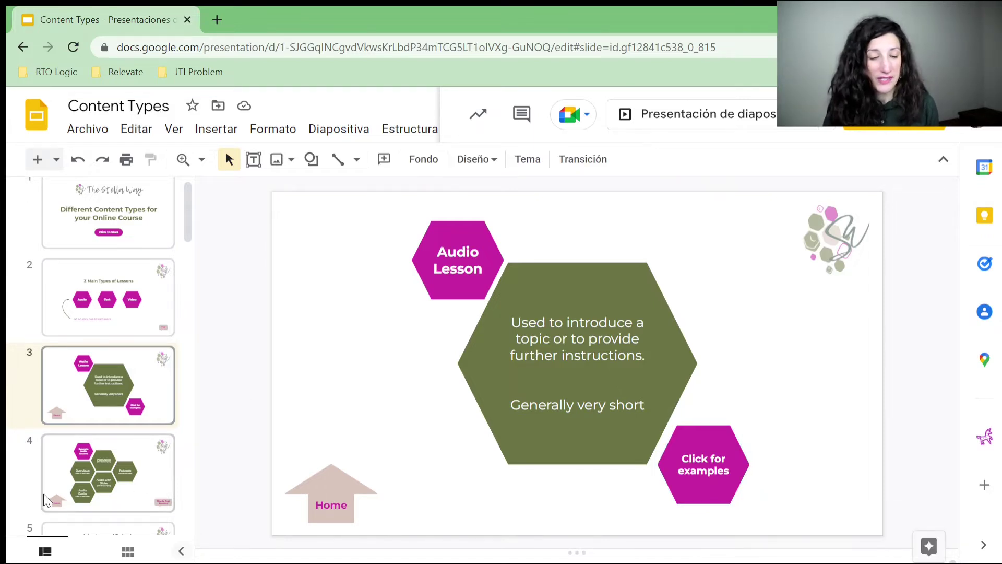
On slide 4, link the "Example Audio Lessons" hexagon to Diapositiva 15, searching the link targets for "diapositiva 5".
{"action": "left_click", "coordinate": [67, 471]}
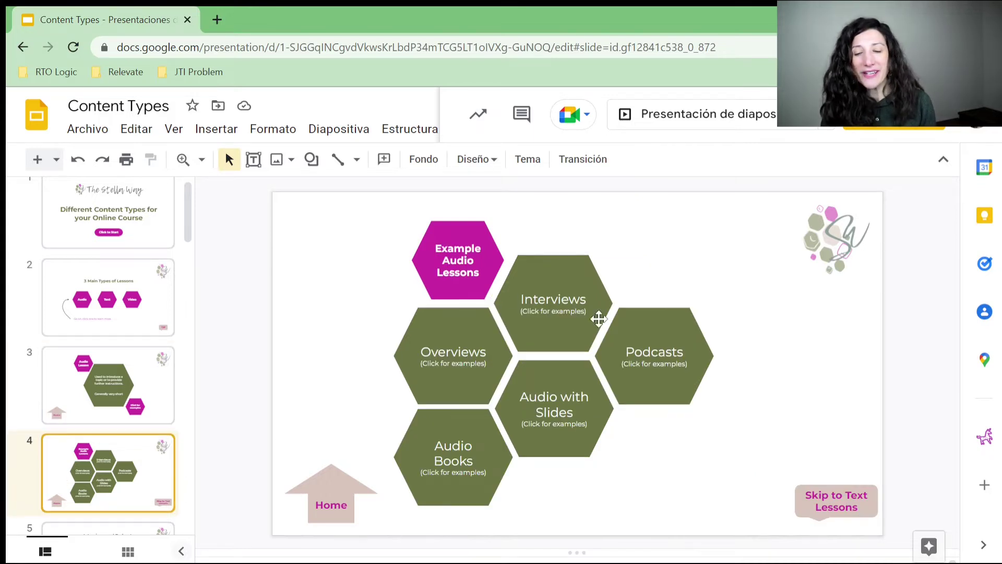
{"action": "left_click", "coordinate": [572, 278]}
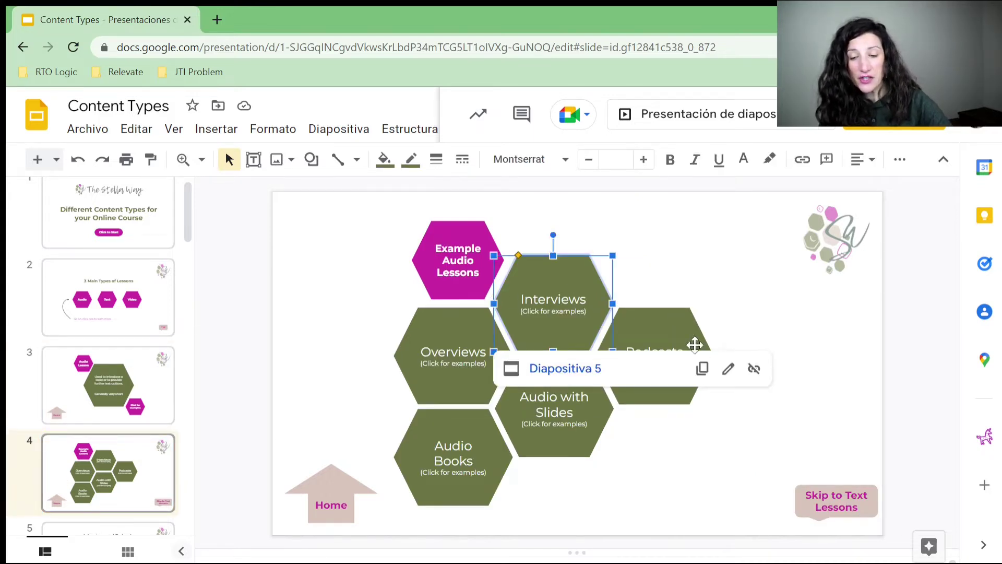
{"action": "left_click", "coordinate": [443, 233]}
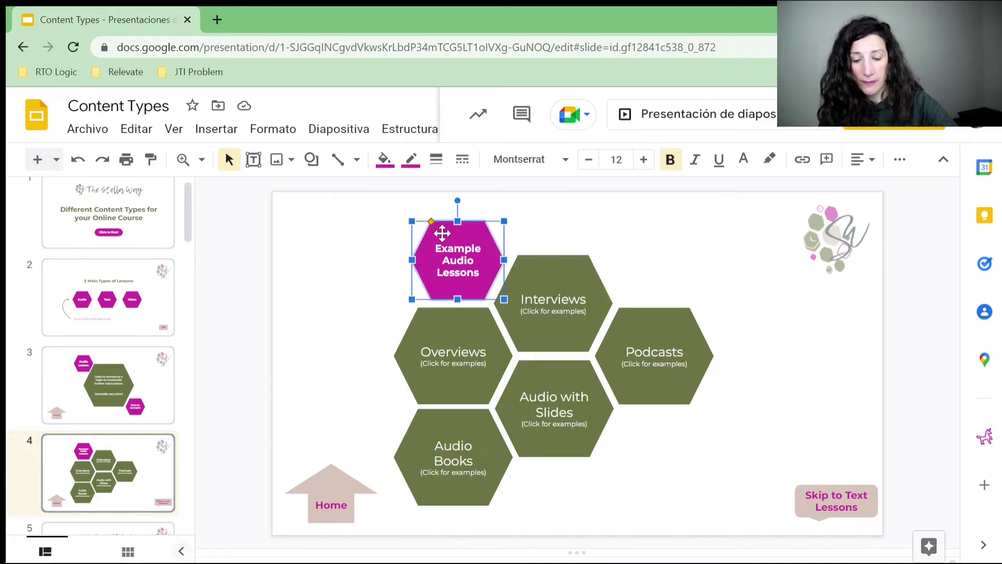
{"action": "key", "text": "ctrl+k"}
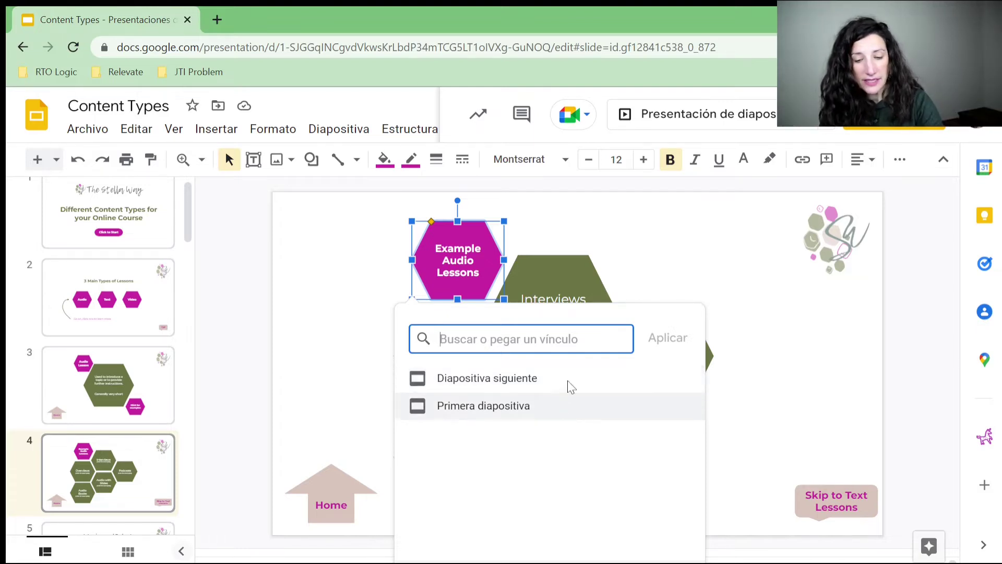
{"action": "type", "text": "di"}
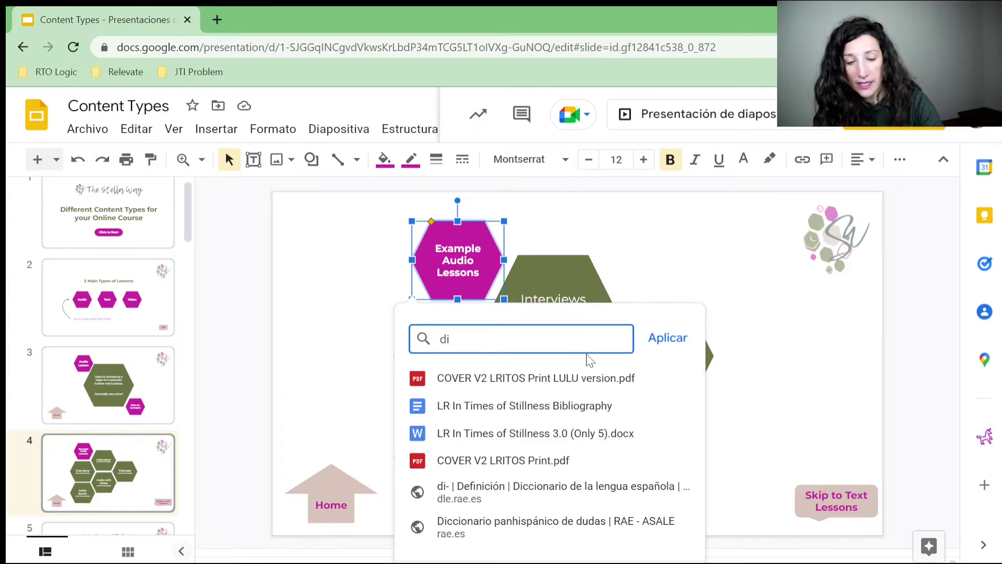
{"action": "type", "text": "apositiva 5"}
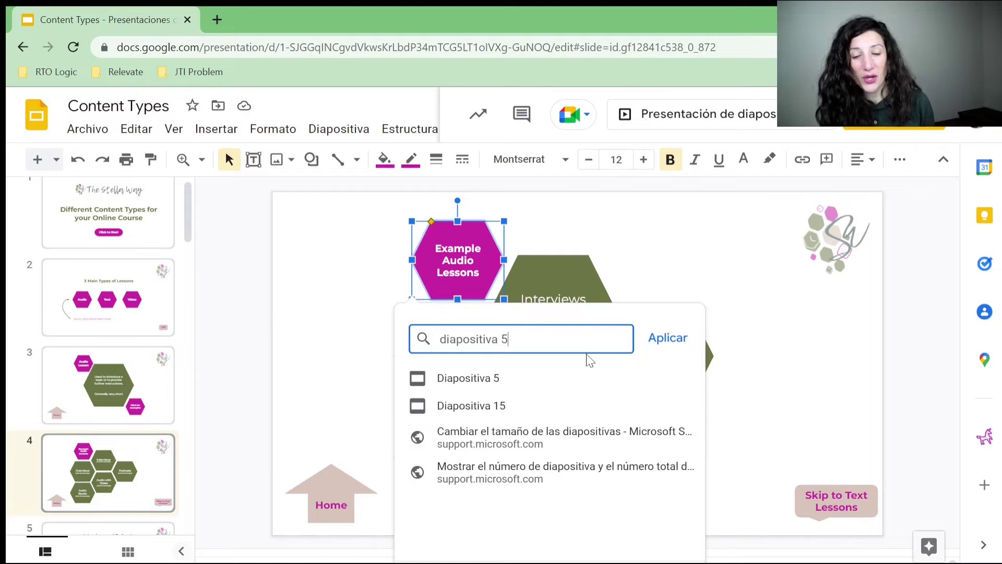
{"action": "left_click", "coordinate": [501, 407]}
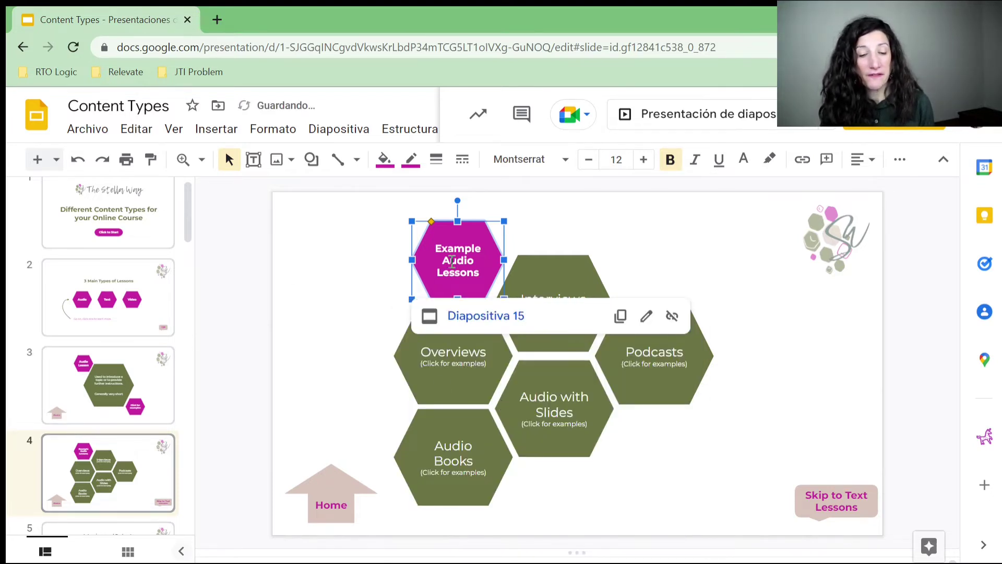
Start the slideshow from the beginning to test the link on the "Example Audio Lessons" hexagon.
{"action": "left_click", "coordinate": [830, 125]}
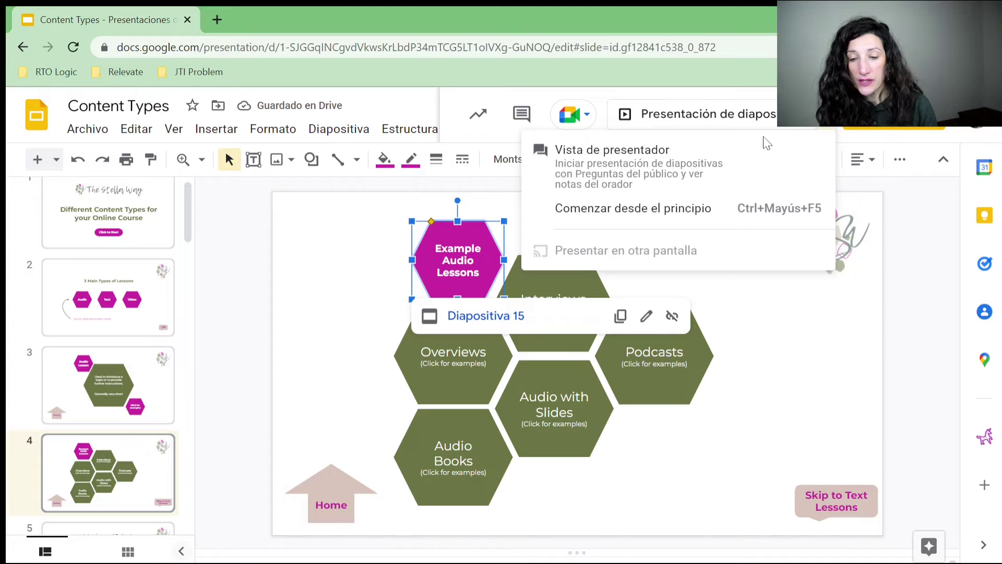
{"action": "left_click", "coordinate": [644, 209]}
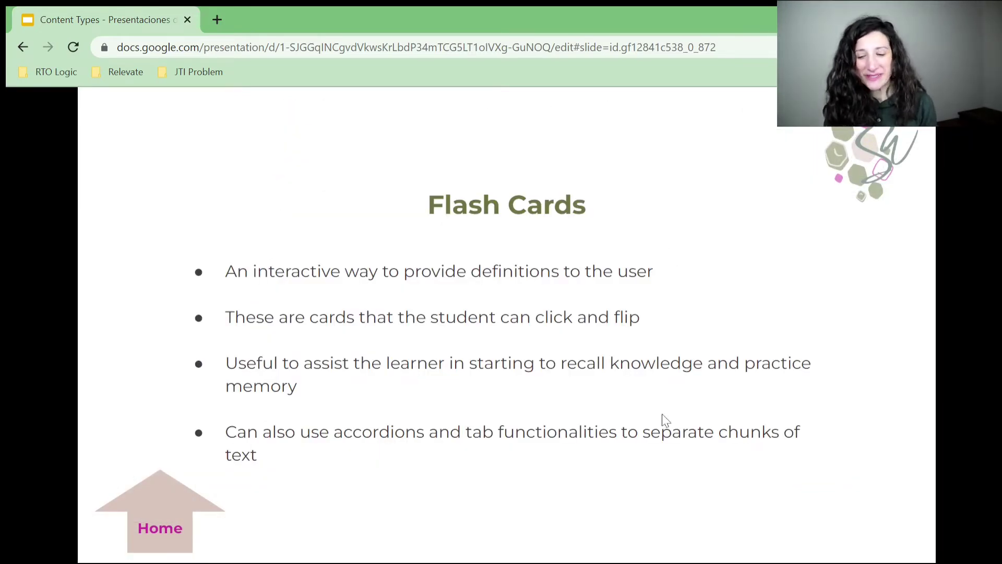
{"action": "mouse_move", "coordinate": [117, 519]}
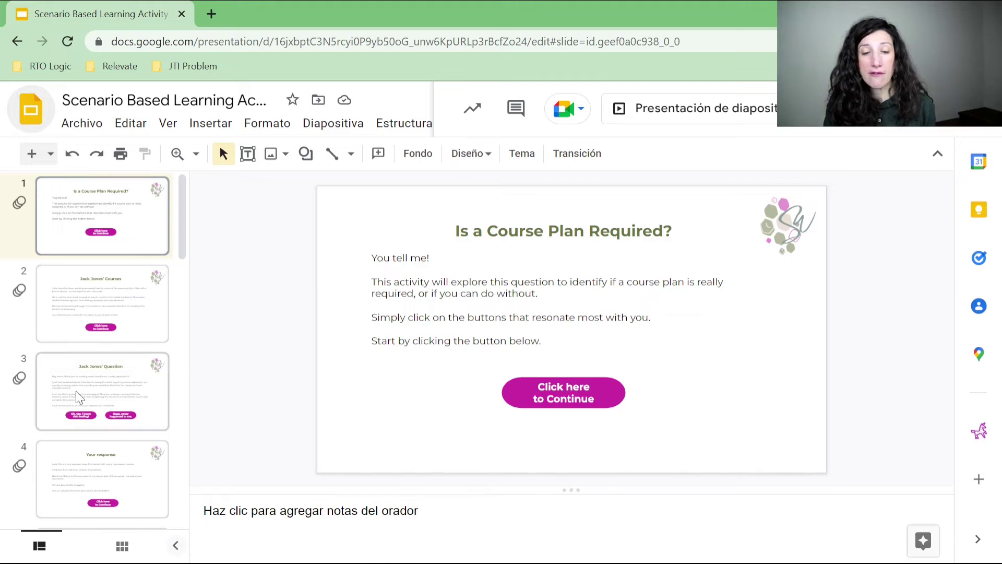
Look through all the slides of the Scenario Based Learning Activity presentation, from the opening slide to the last.
{"action": "scroll", "coordinate": [31, 307], "scroll_direction": "down", "scroll_amount": 1}
{"action": "scroll", "coordinate": [81, 355], "scroll_direction": "down", "scroll_amount": 15}
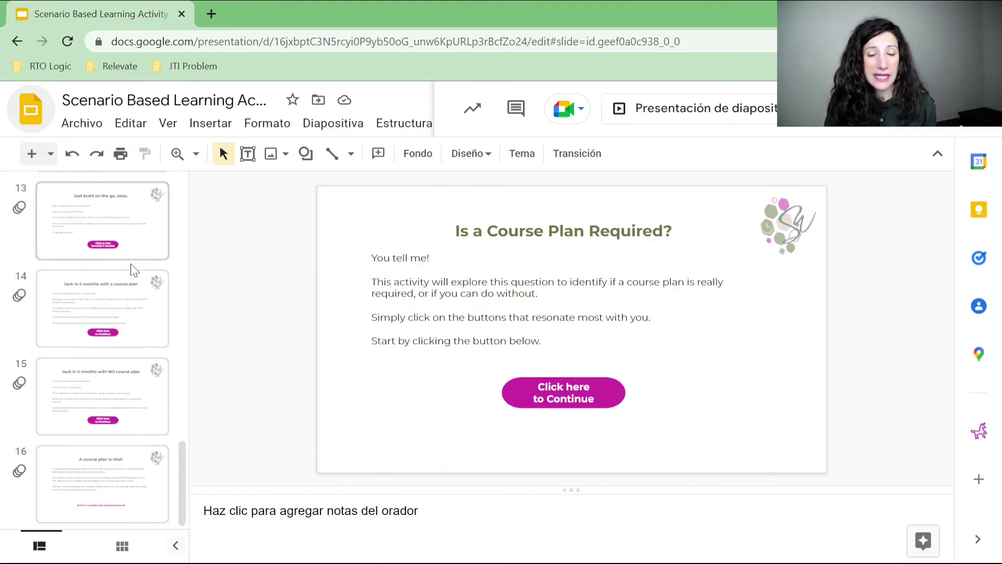
{"action": "scroll", "coordinate": [119, 271], "scroll_direction": "up", "scroll_amount": 5}
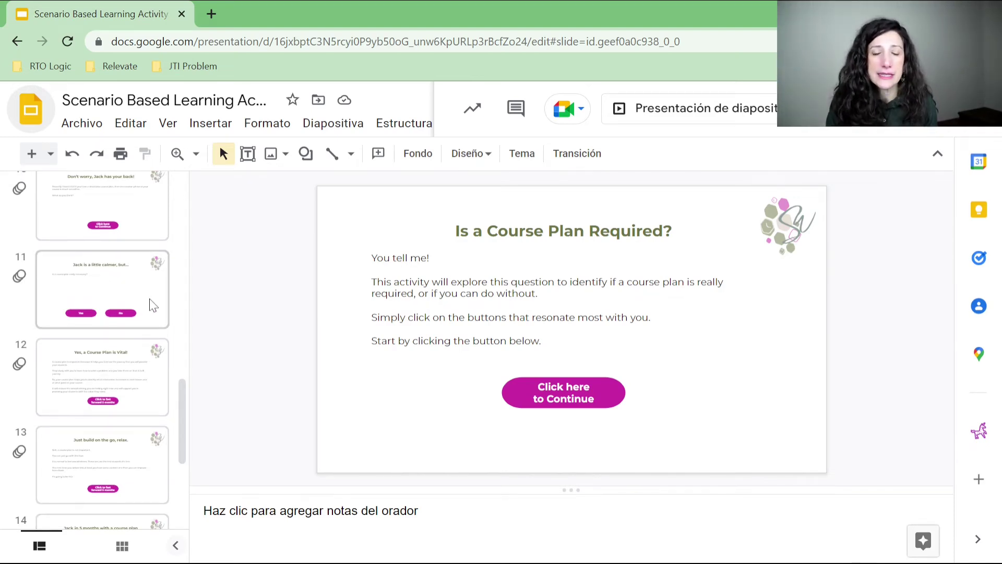
{"action": "scroll", "coordinate": [153, 305], "scroll_direction": "up", "scroll_amount": 10}
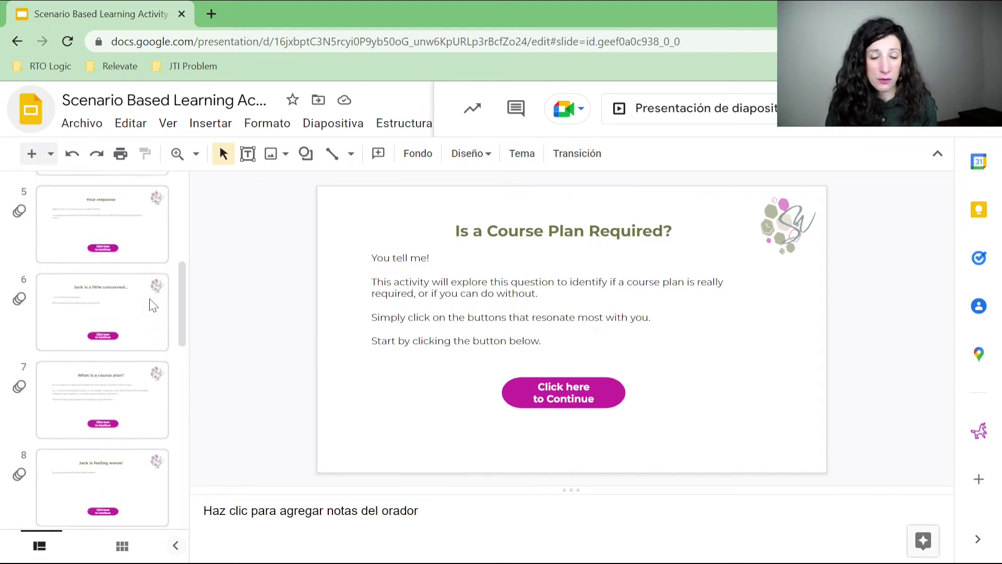
{"action": "scroll", "coordinate": [153, 305], "scroll_direction": "up", "scroll_amount": 8}
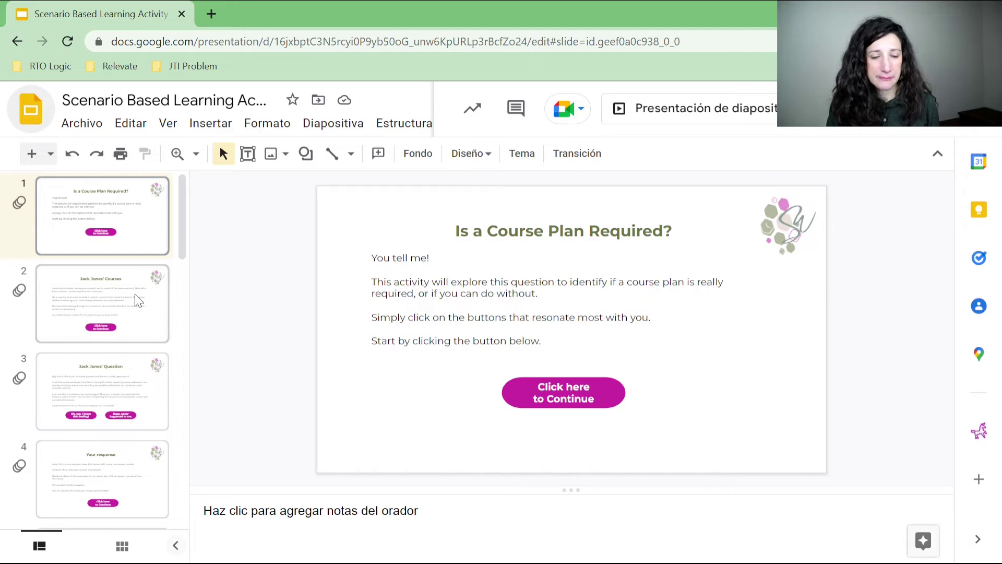
{"action": "scroll", "coordinate": [137, 300], "scroll_direction": "down", "scroll_amount": 15}
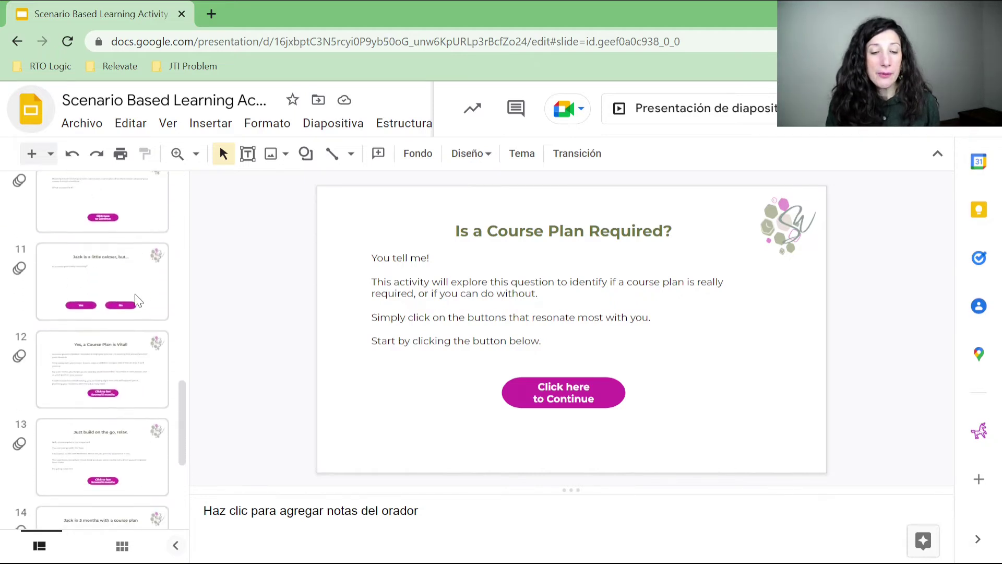
{"action": "scroll", "coordinate": [137, 300], "scroll_direction": "down", "scroll_amount": 5}
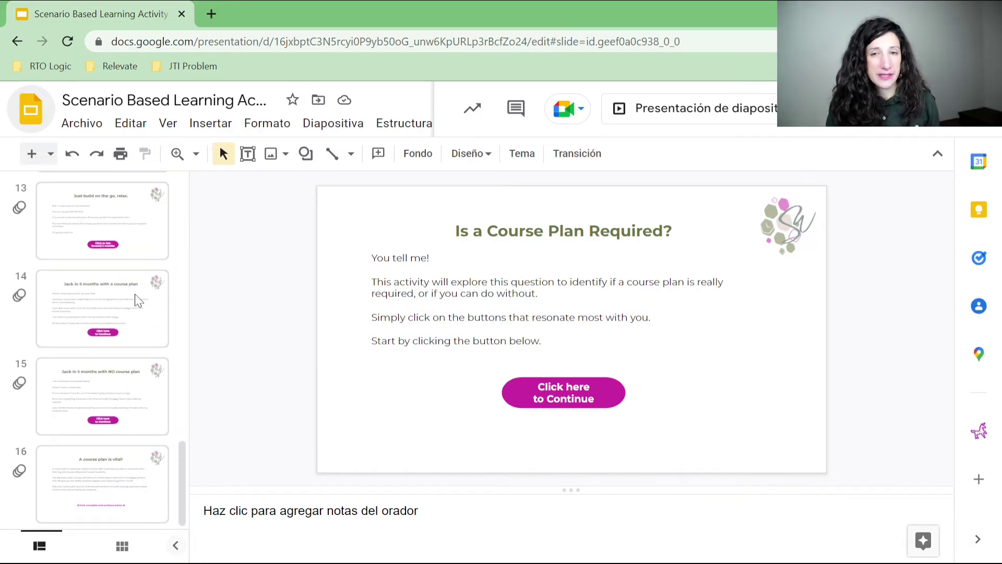
Present the scenario activity and follow its "Click here to Continue" links to the question on slide 3.
{"action": "left_click", "coordinate": [689, 116]}
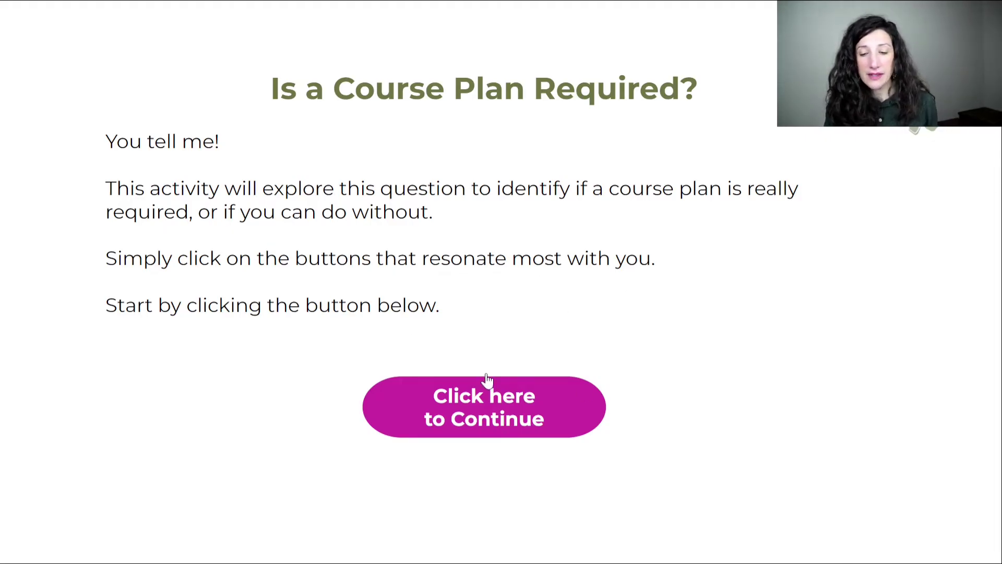
{"action": "left_click", "coordinate": [495, 404]}
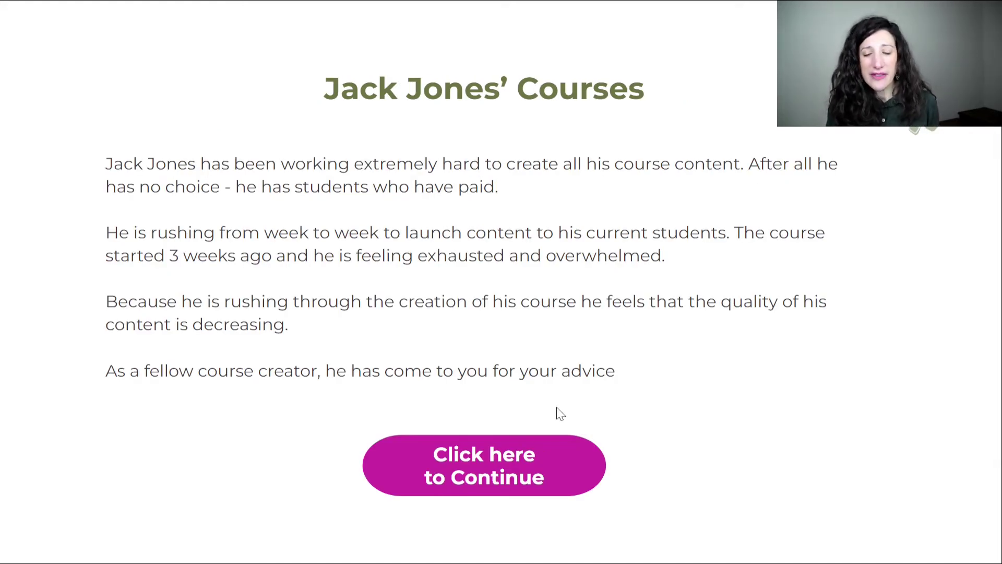
{"action": "left_click", "coordinate": [510, 461]}
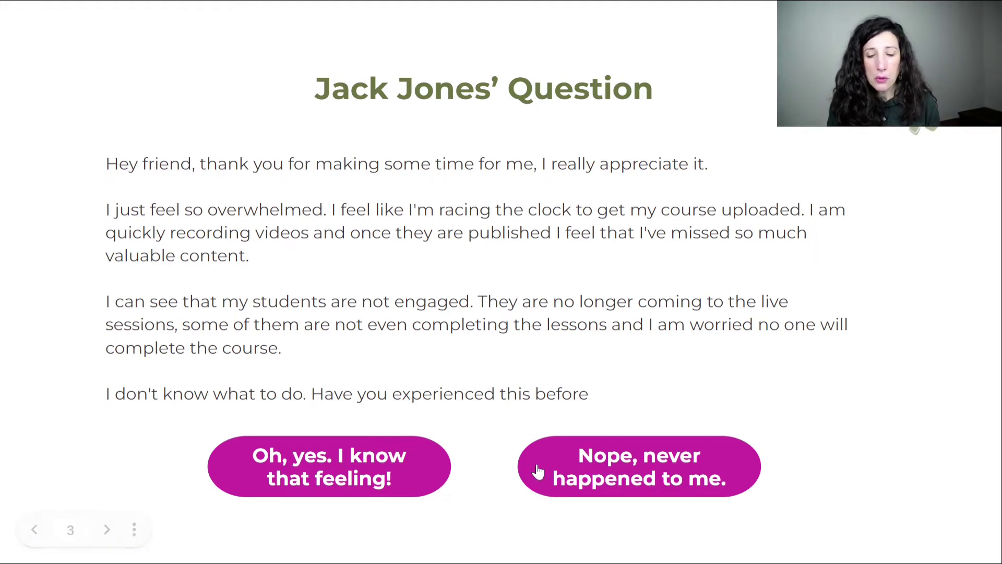
Play through the scenario, answering "Nope, never happened to me." and "Yes" to the course plan question, and exit the slideshow.
{"action": "left_click", "coordinate": [604, 476]}
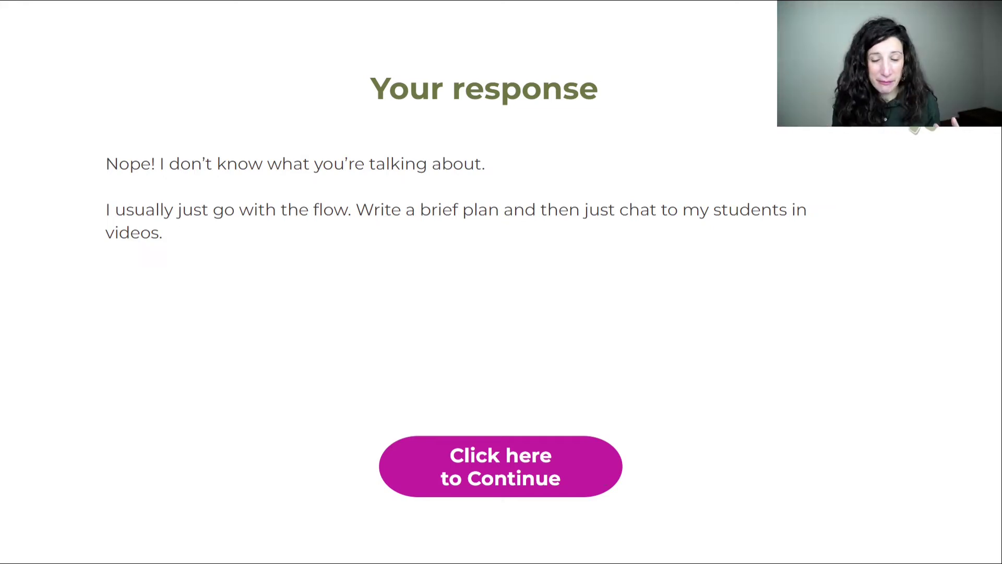
{"action": "left_click", "coordinate": [515, 475]}
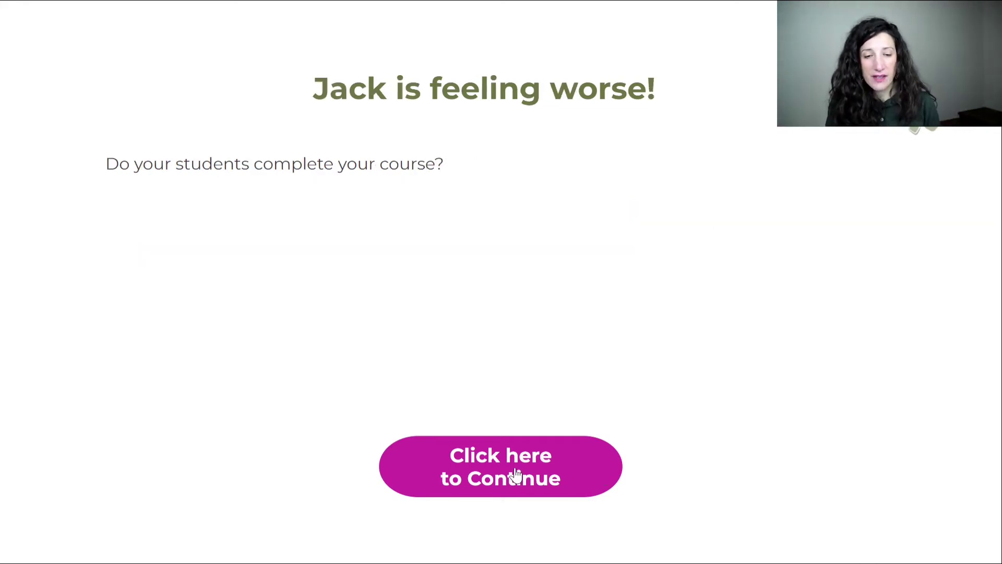
{"action": "left_click", "coordinate": [515, 475]}
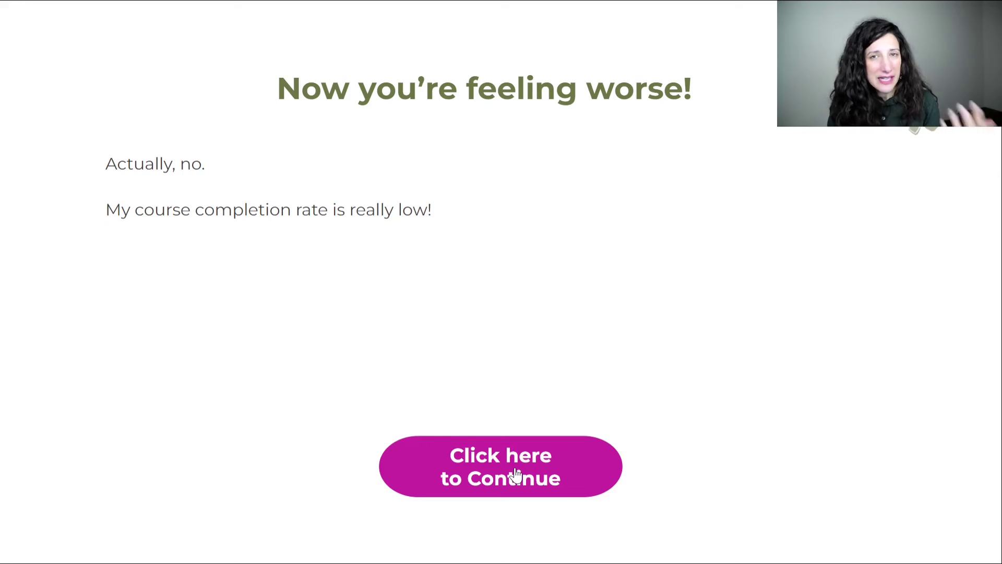
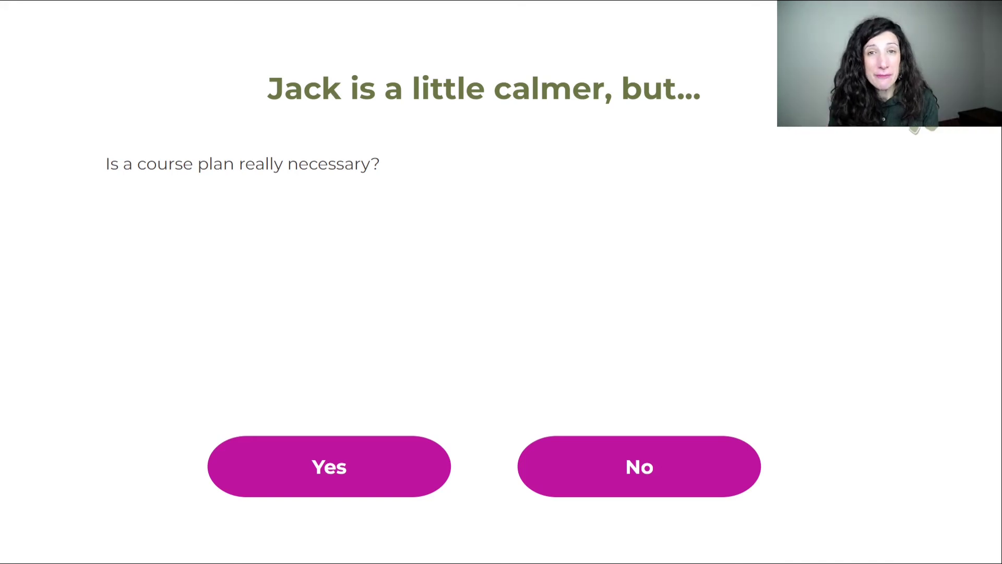
{"action": "left_click", "coordinate": [289, 465]}
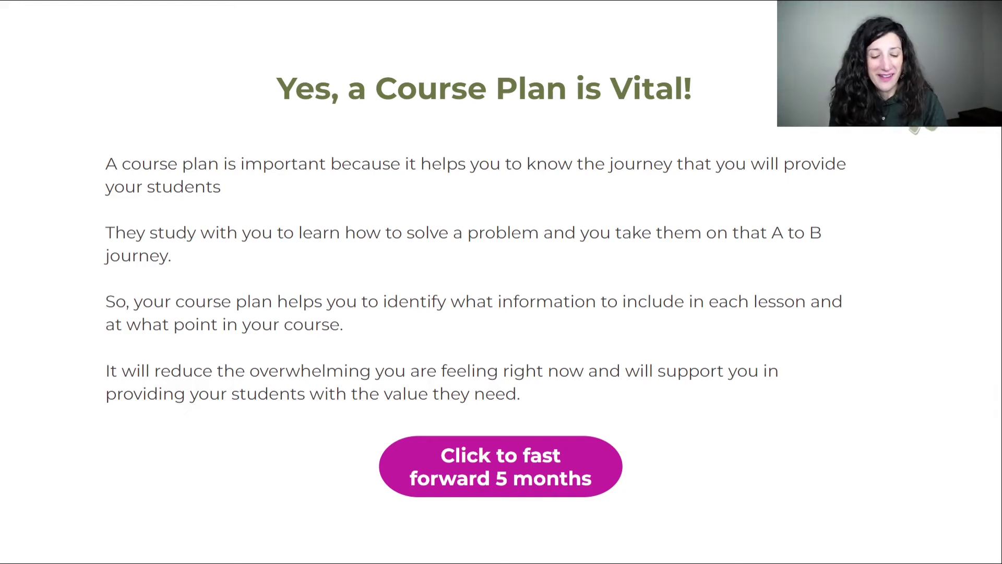
{"action": "key", "text": "Escape"}
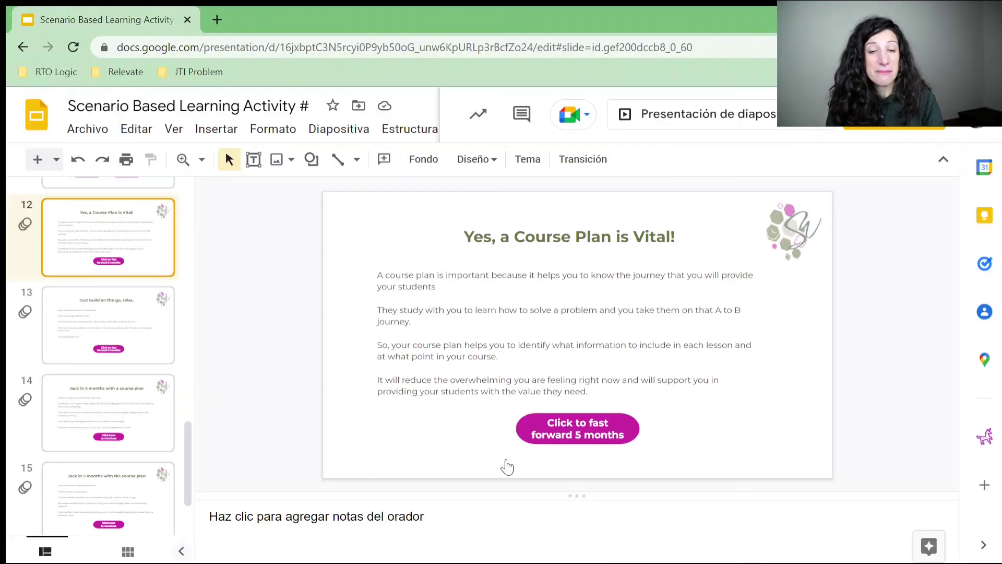
Open the link options for slide 12's "Click to fast forward 5 months" button and search the link targets for "slide 5".
{"action": "left_click", "coordinate": [579, 420]}
{"action": "key", "text": "ctrl+k"}
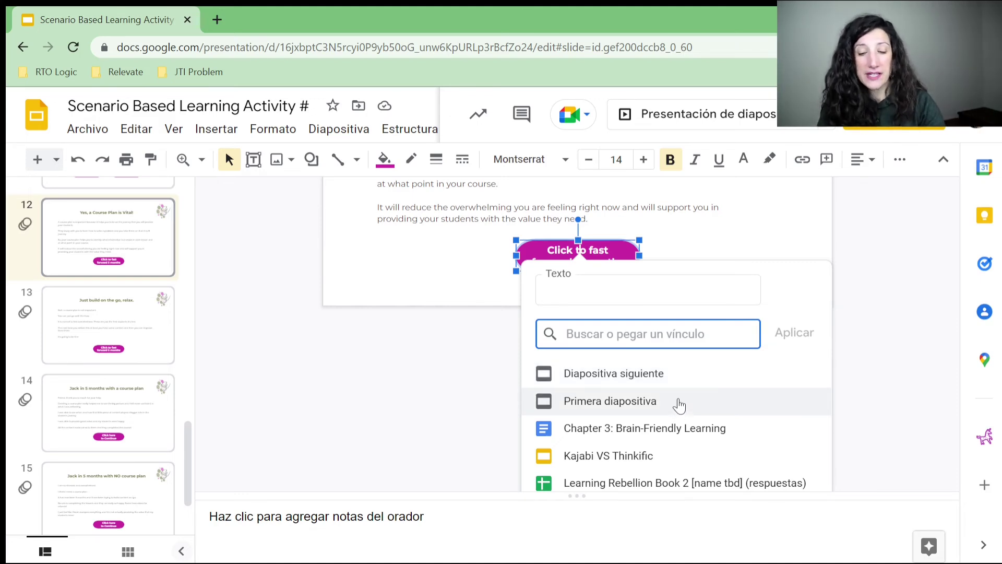
{"action": "type", "text": "diapo"}
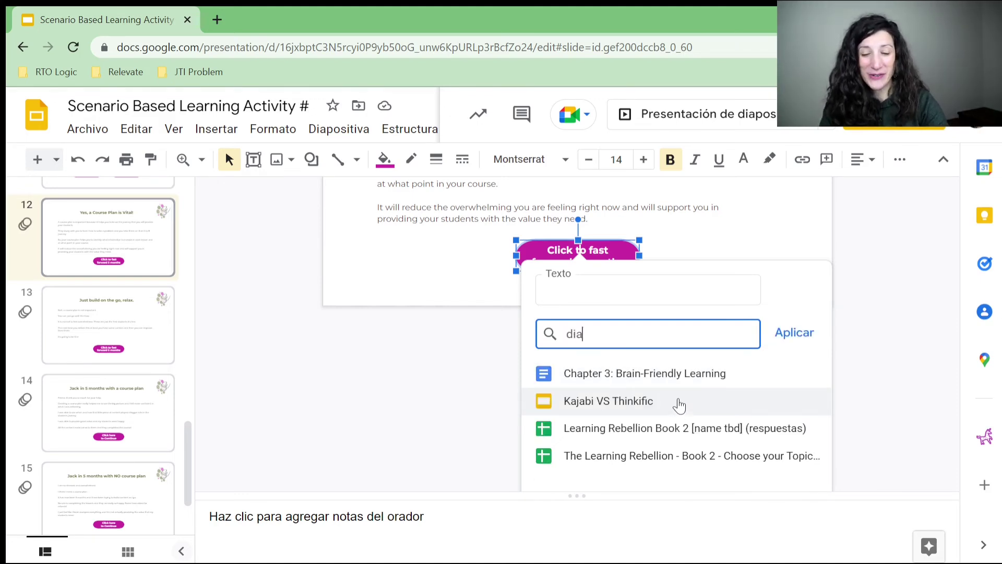
{"action": "key", "text": "BackSpace"}
{"action": "key", "text": "BackSpace"}
{"action": "key", "text": "BackSpace"}
{"action": "key", "text": "BackSpace"}
{"action": "key", "text": "BackSpace"}
{"action": "type", "text": "slide 5"}
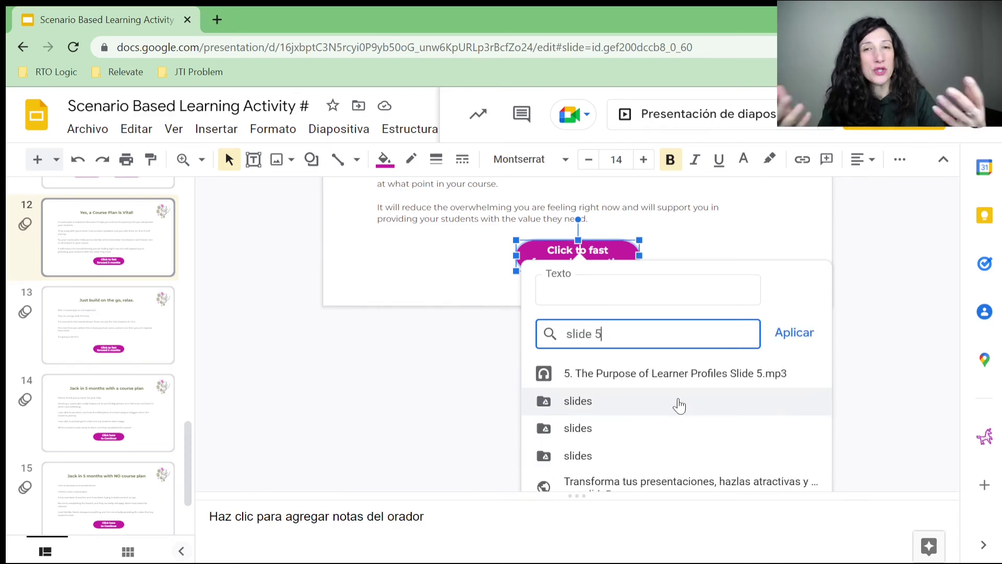
Clear the link search and look through slides 13 to 16 for the fast-forward button's target.
{"action": "key", "text": "BackSpace"}
{"action": "key", "text": "BackSpace"}
{"action": "key", "text": "BackSpace"}
{"action": "key", "text": "BackSpace"}
{"action": "key", "text": "BackSpace"}
{"action": "key", "text": "BackSpace"}
{"action": "key", "text": "BackSpace"}
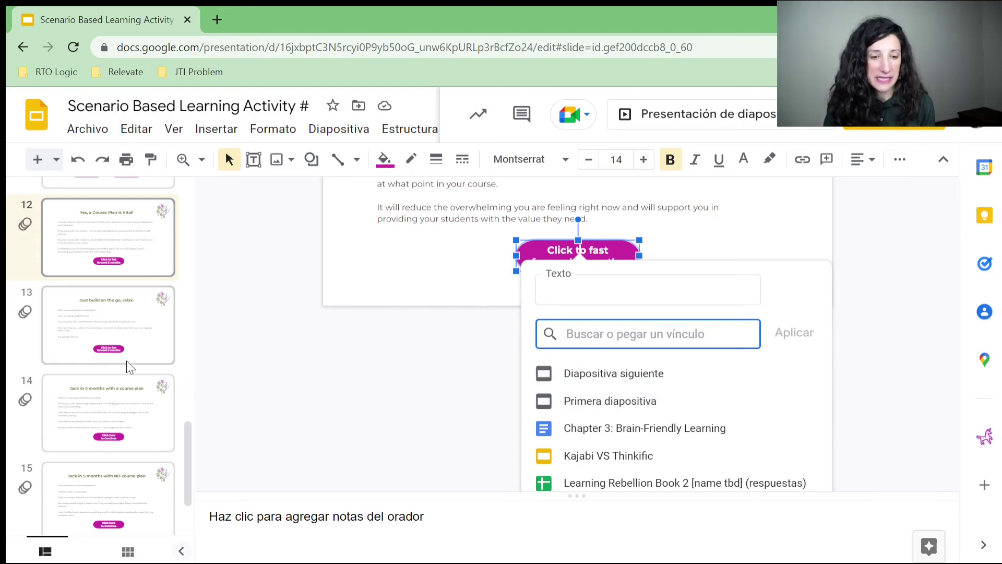
{"action": "scroll", "coordinate": [129, 363], "scroll_direction": "down", "scroll_amount": 3}
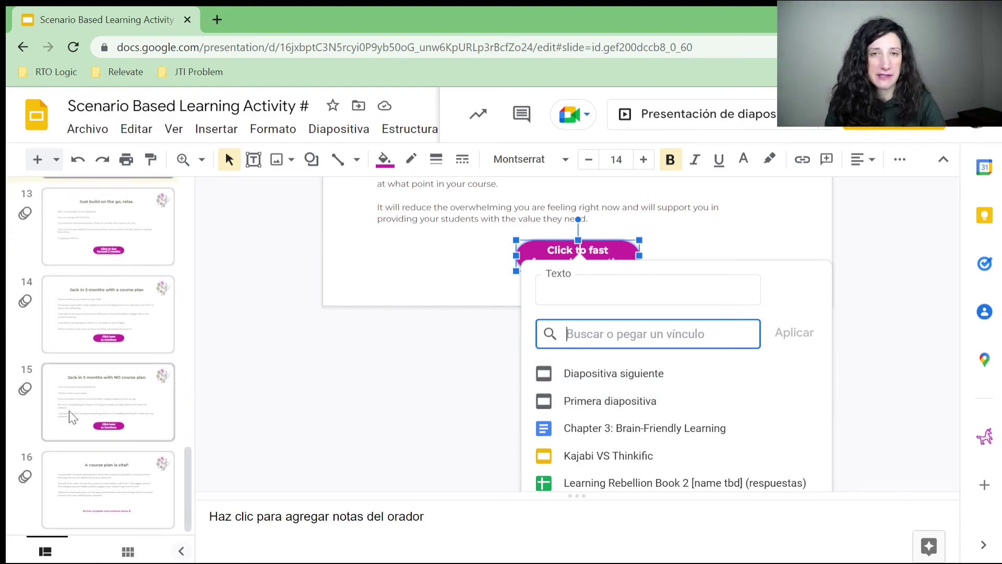